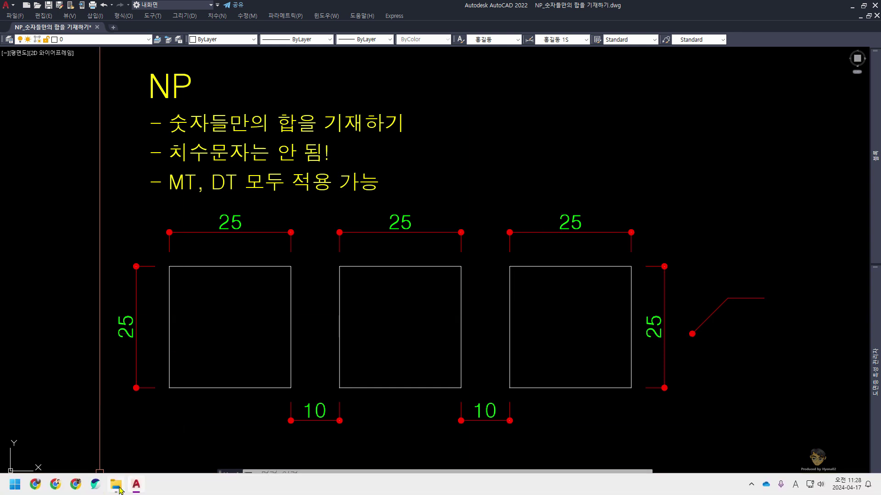
Bring up File Explorer from the taskbar to show the LISP routine folder.
click(117, 486)
mouse_move(94, 290)
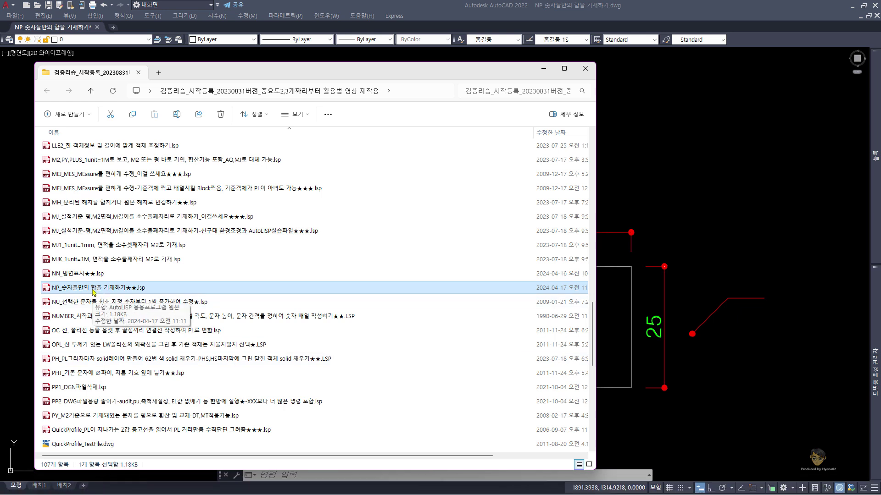
Drag NP_숫자들만의 합을 기재하기★★.lsp onto the drawing area to load it.
drag(94, 292, 695, 232)
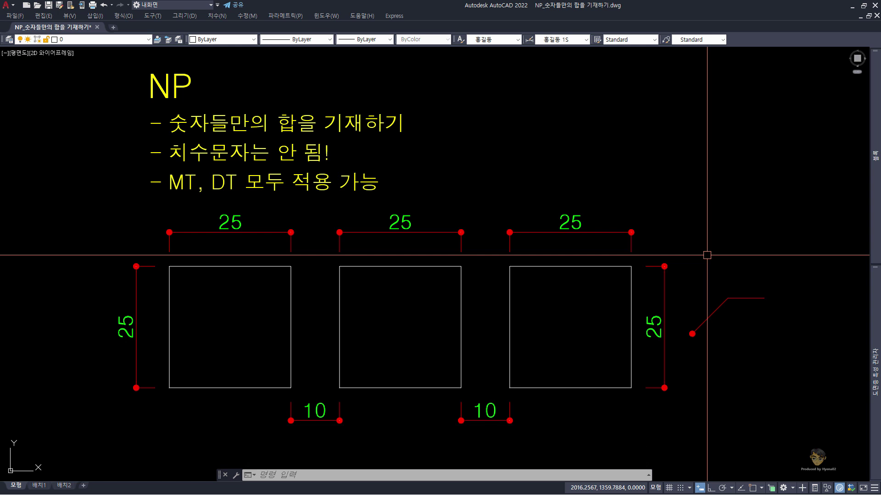
key(ctrl+8)
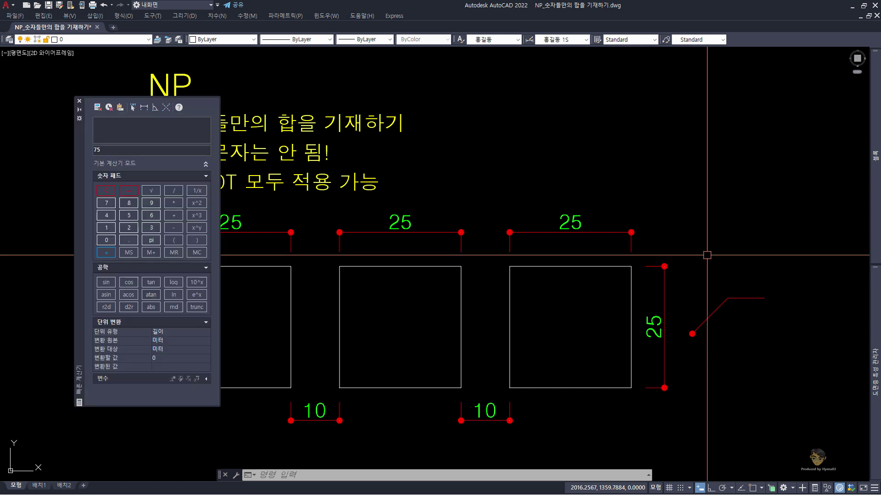
middle_drag(434, 291, 530, 292)
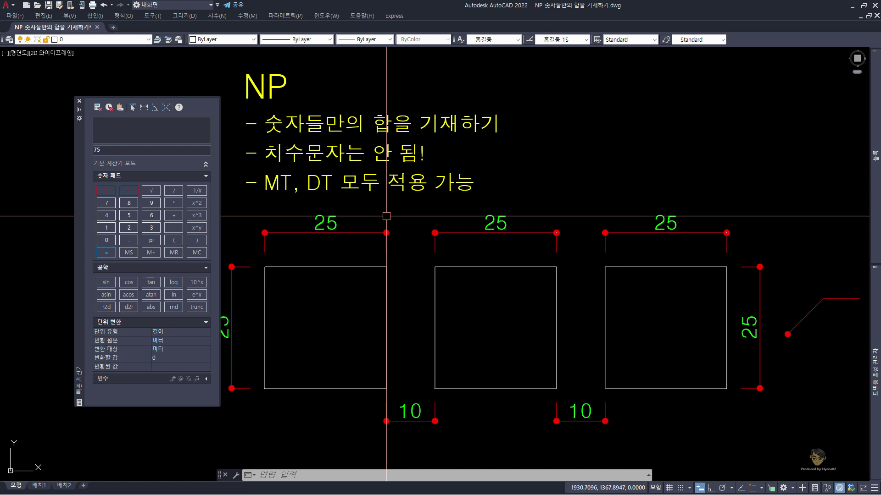
click(130, 228)
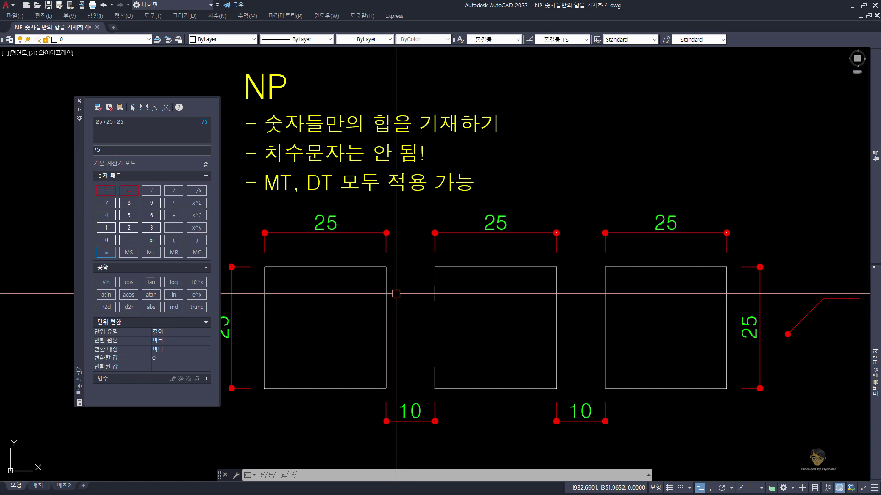
Close the calculator, recentre the rectangles, and start NP with the default 2.5 text height.
click(79, 102)
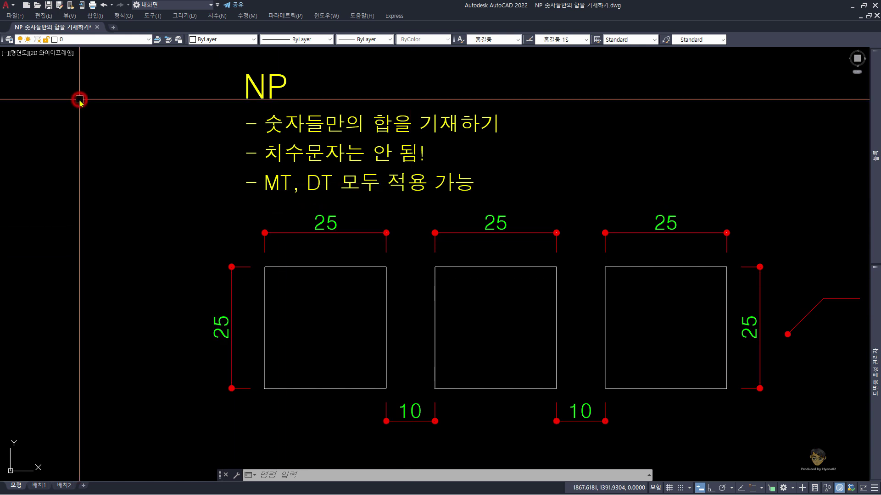
middle_drag(430, 264, 363, 270)
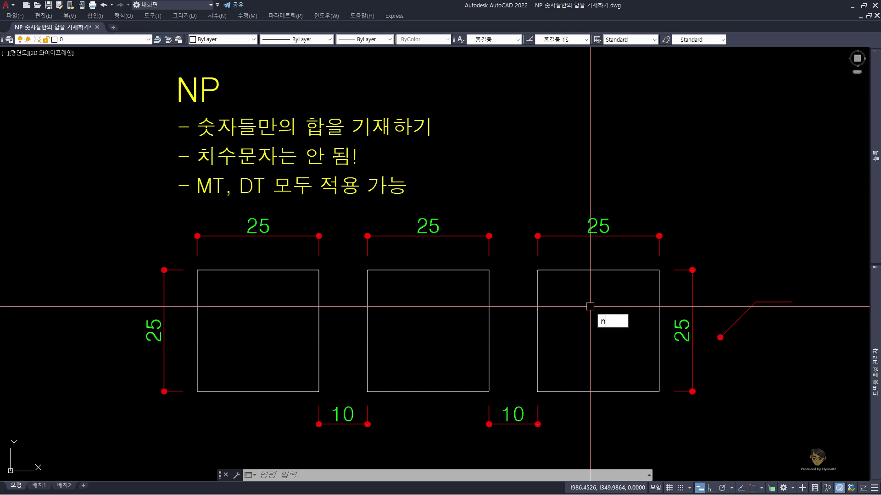
text(p)
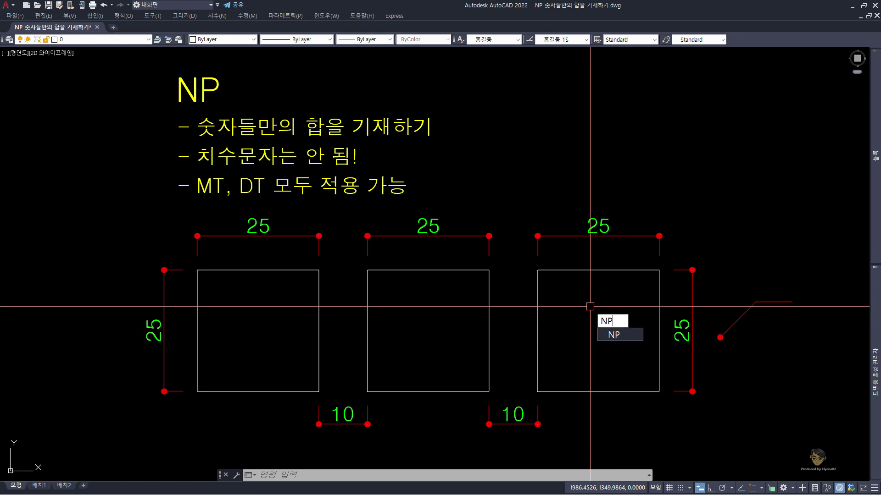
key(Return)
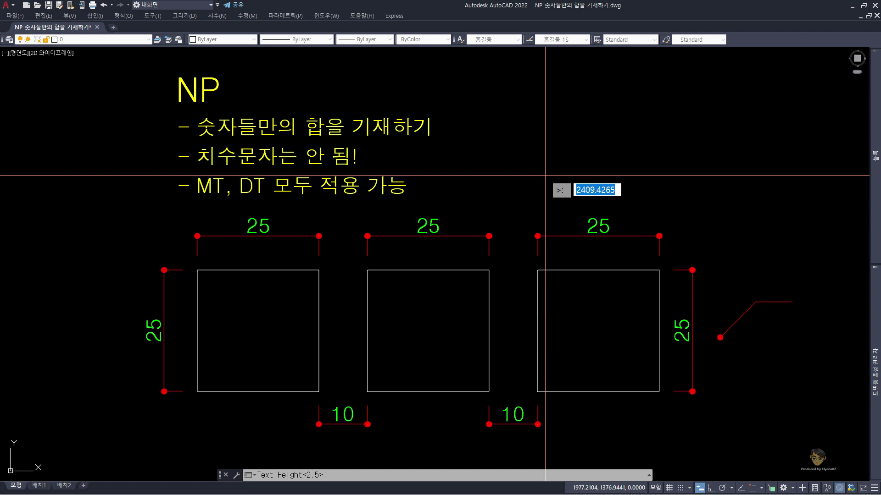
key(Return)
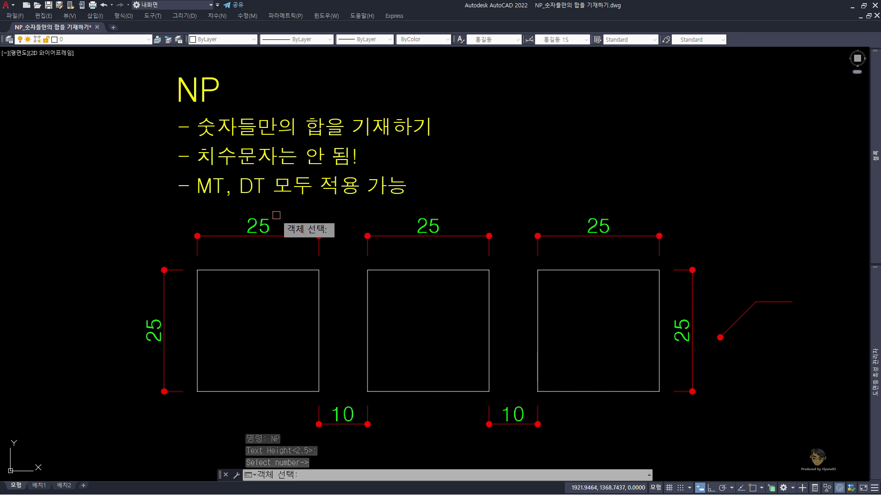
Crossing-select the three top 25 dimensions for NP and place the 0 total above the right rectangle.
click(670, 214)
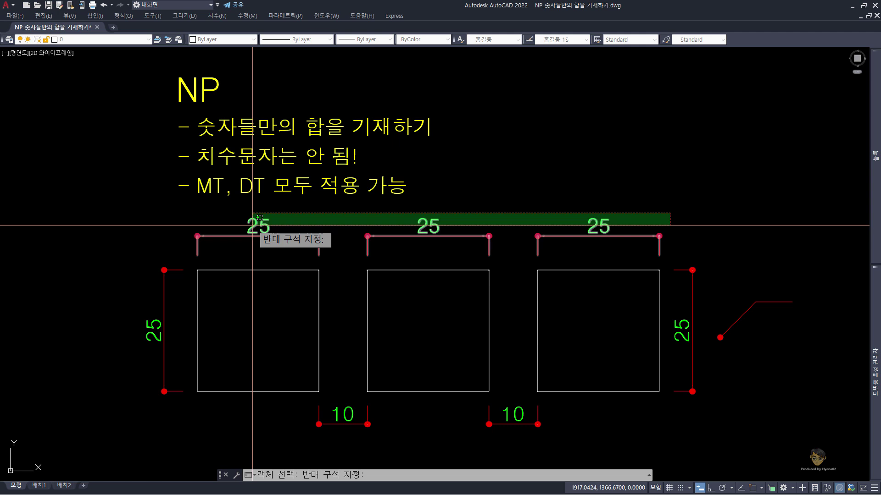
click(252, 225)
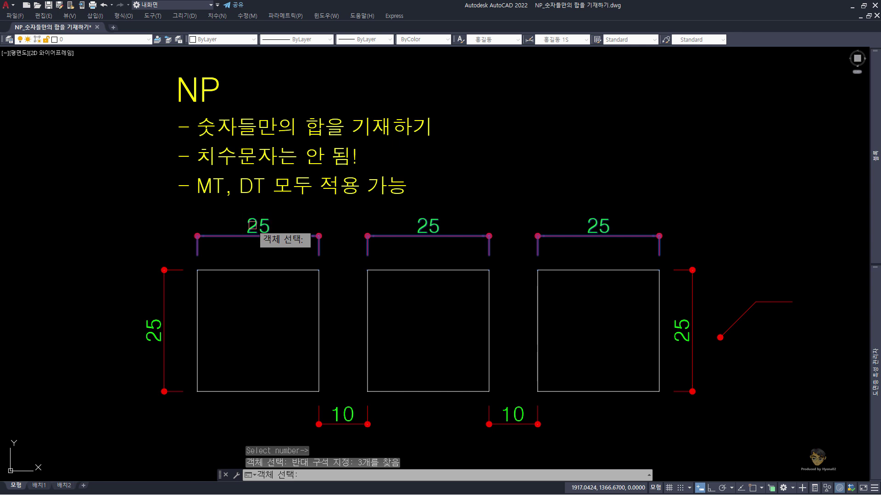
key(Return)
click(253, 222)
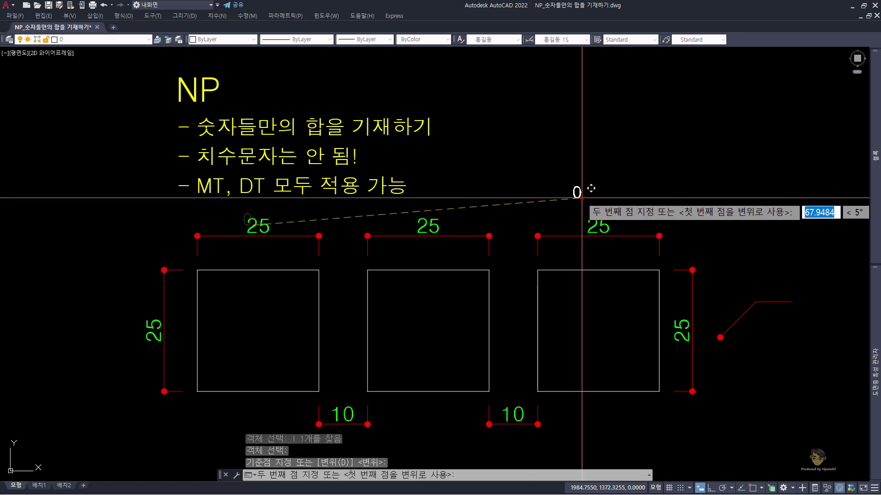
click(580, 197)
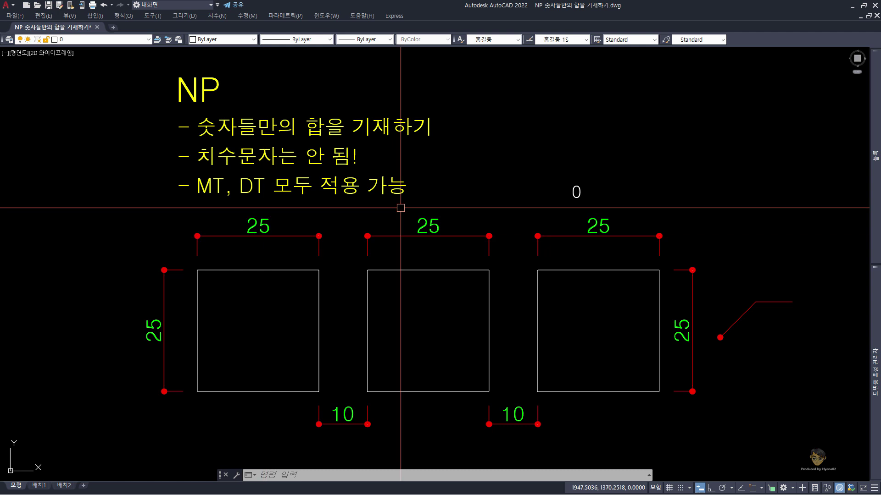
middle_drag(603, 240, 507, 240)
click(613, 247)
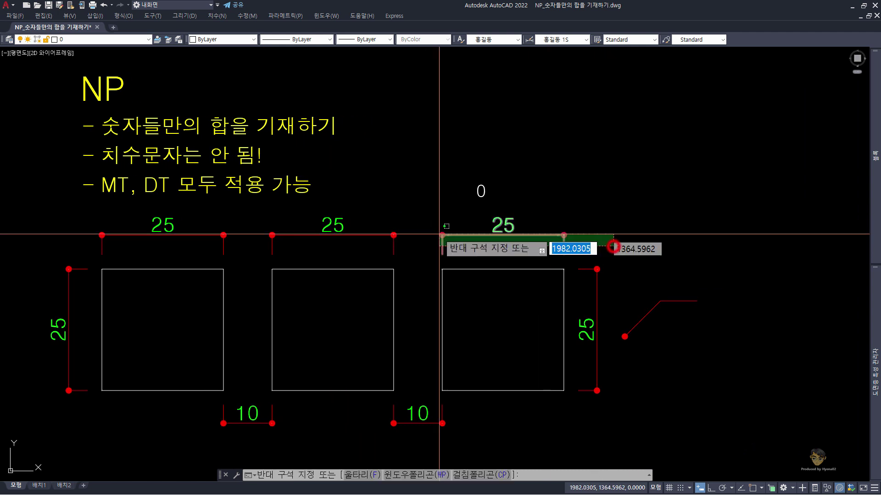
Copy the three top 25 dimensions to the right of the rectangles.
click(146, 223)
text(c)
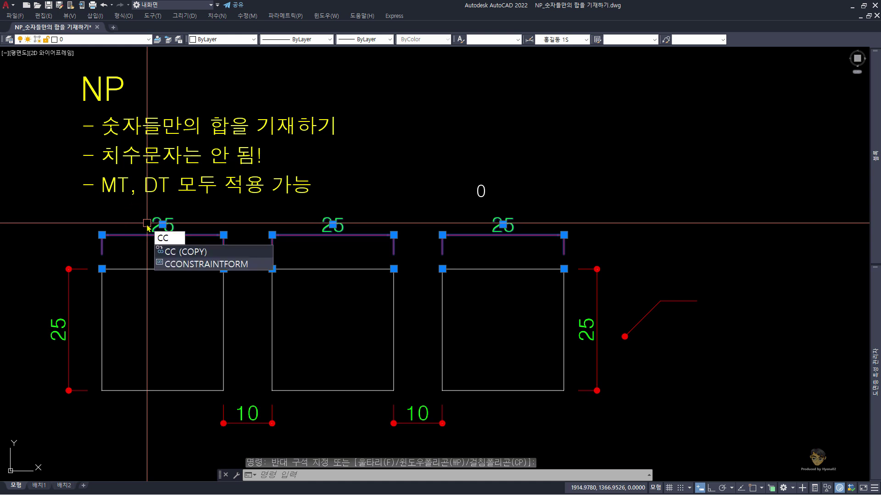
key(Return)
click(147, 246)
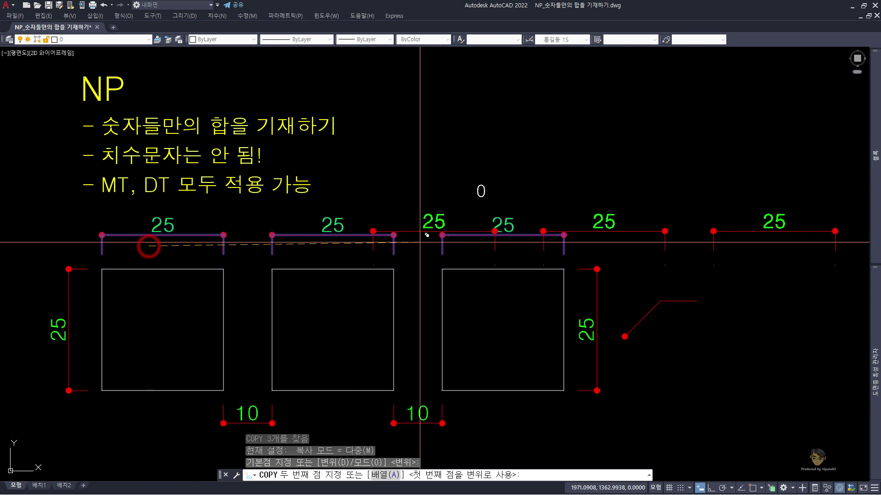
scroll(255, 196, down, 2)
click(393, 197)
key(Escape)
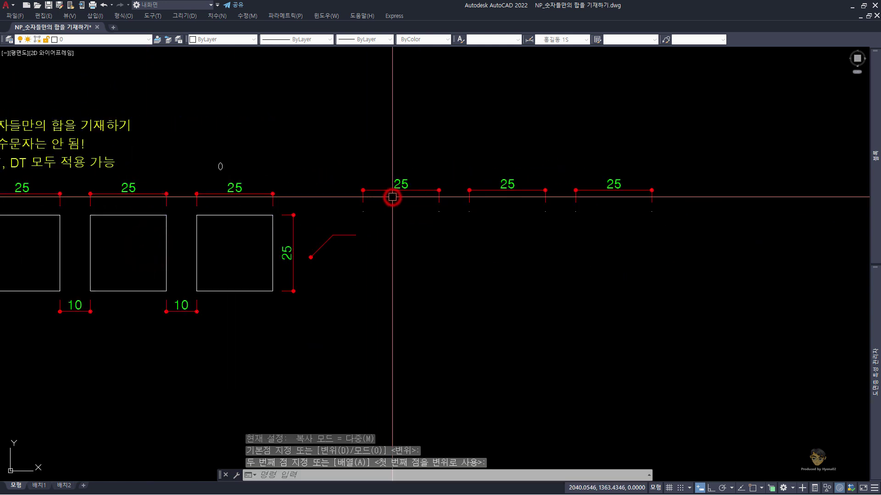
Explode the three copied dimensions into lines and text, then clear the selection.
click(717, 236)
click(378, 130)
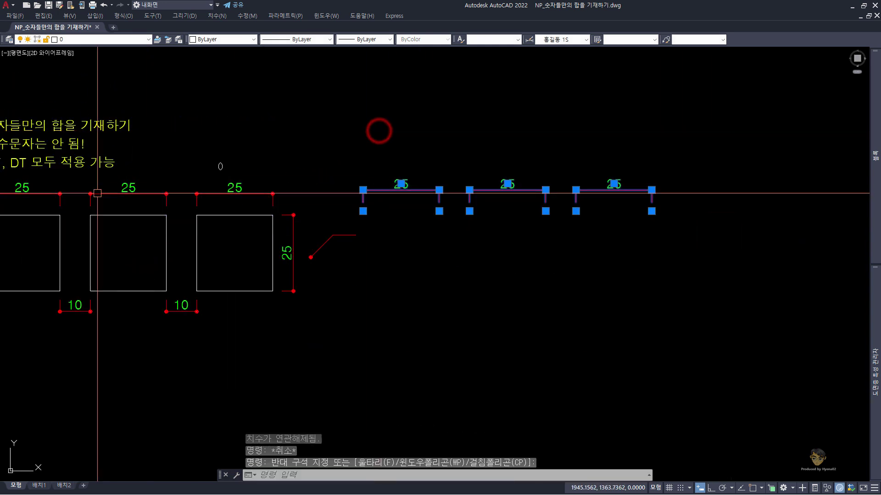
middle_drag(74, 179, 115, 179)
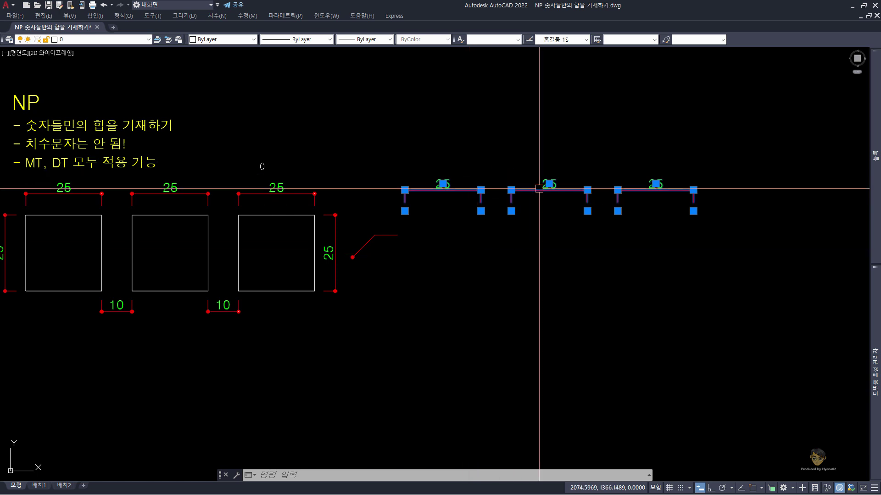
text(x)
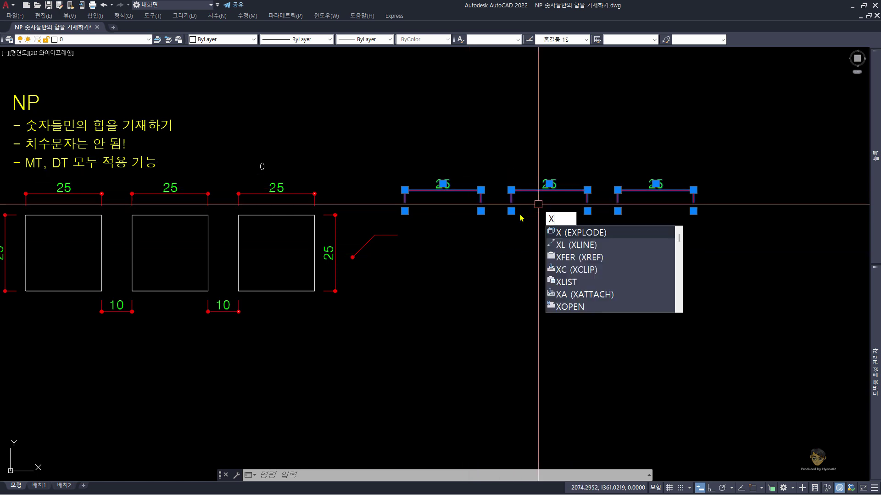
key(Return)
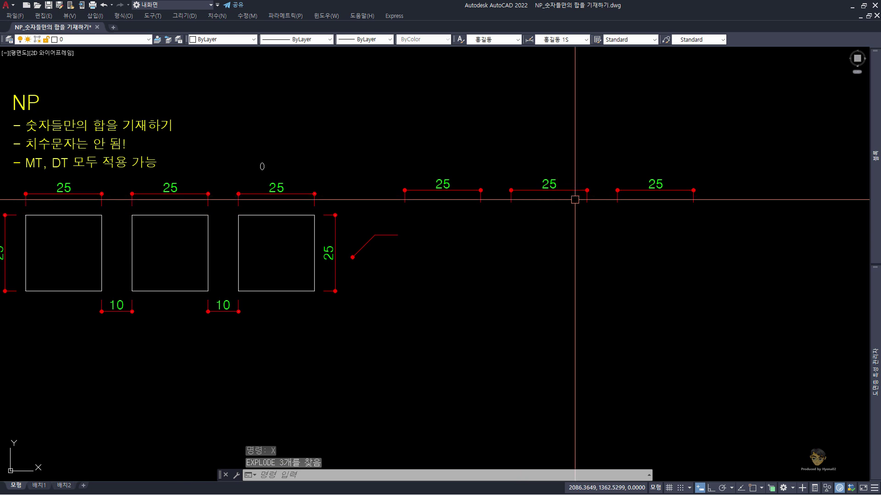
click(718, 227)
click(404, 194)
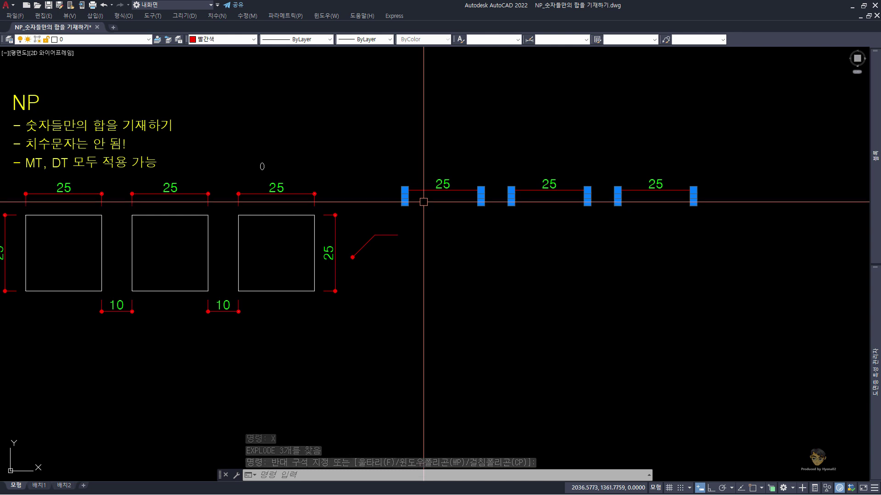
key(Escape)
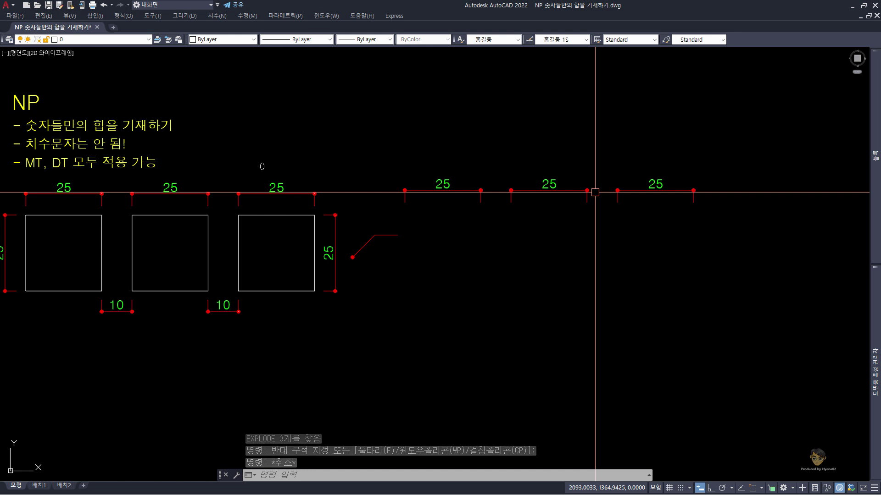
Run NP at 2.5 height on the three copied 25 labels, placing 75 above them.
text(NP)
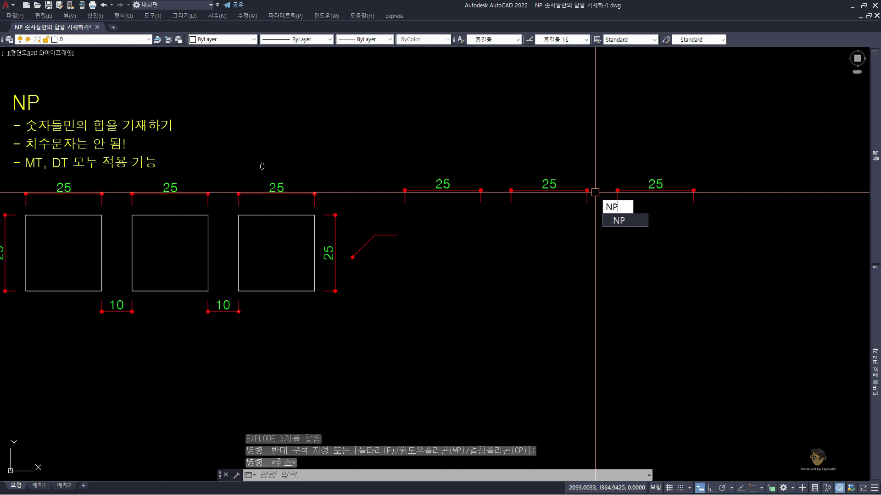
key(Return)
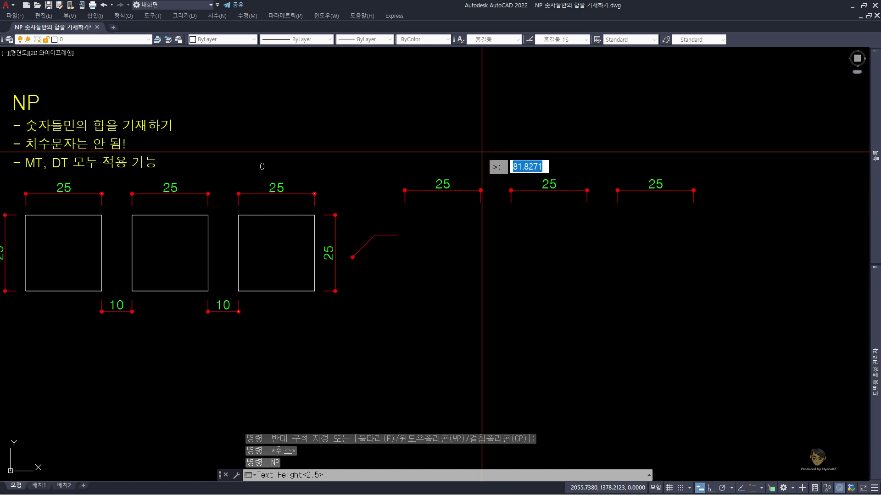
key(Return)
click(687, 172)
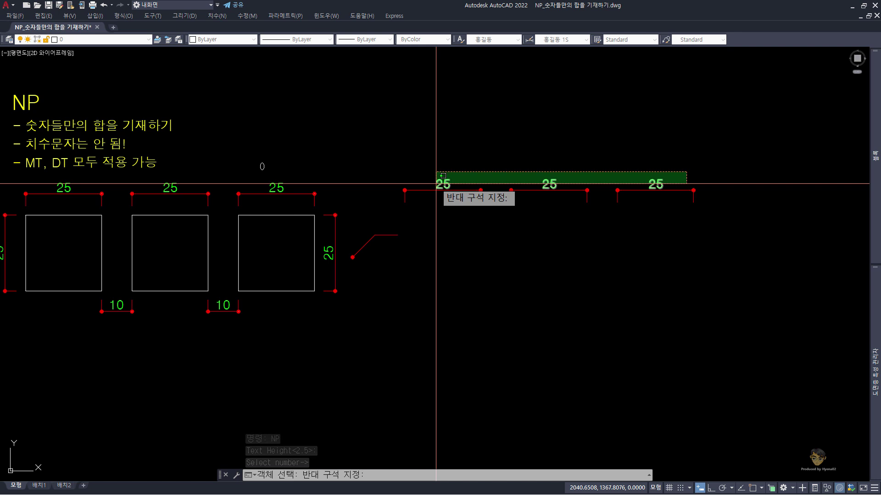
click(436, 184)
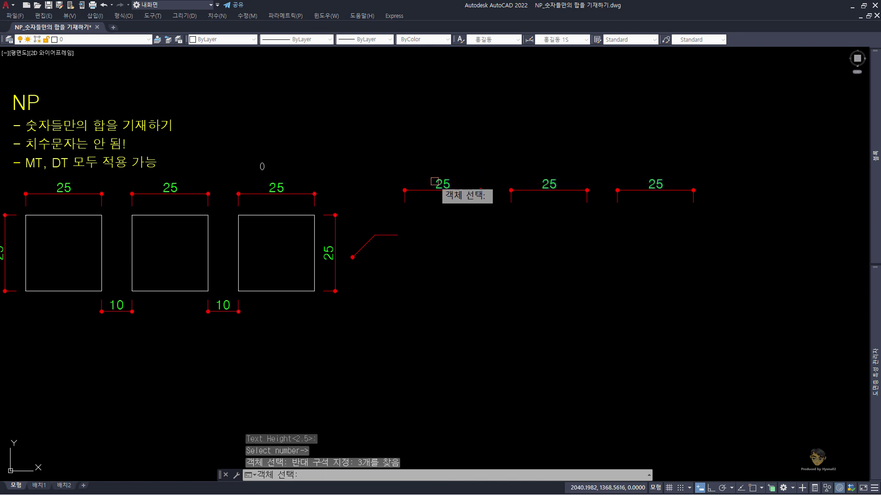
key(Return)
click(448, 163)
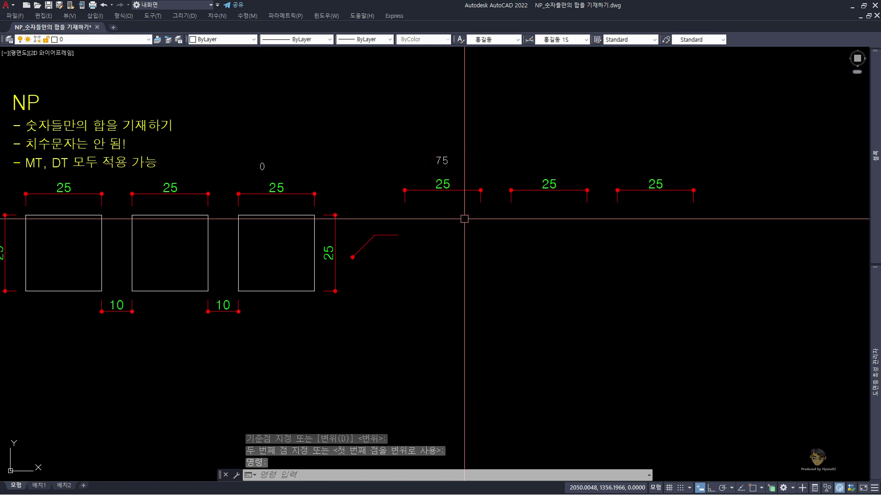
Rerun NP at default height and crossing-select the whole right-hand row to sum.
text(np)
key(Return)
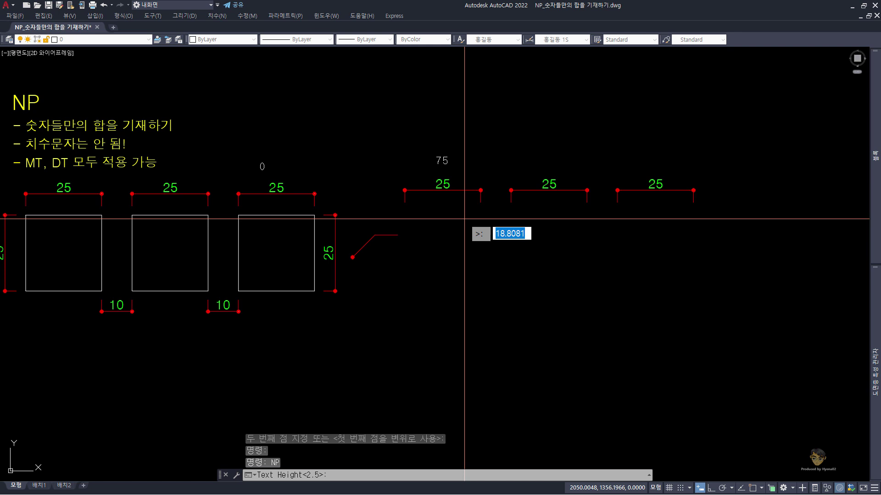
key(Return)
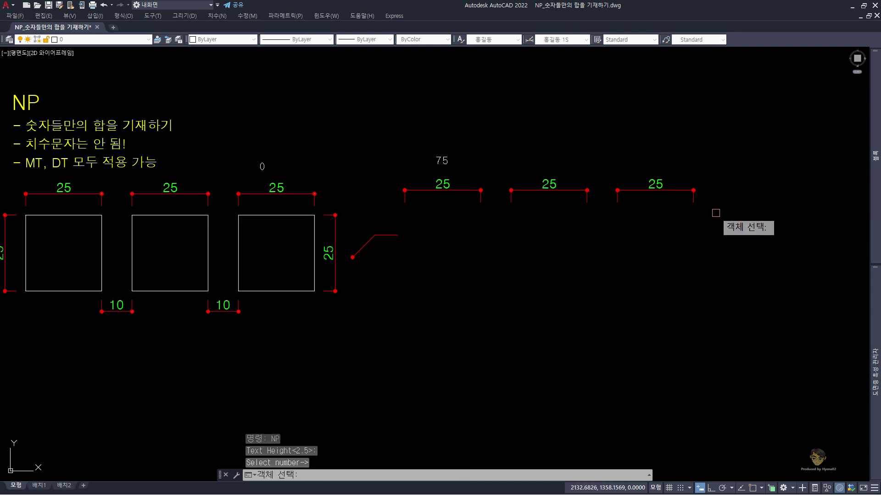
click(716, 219)
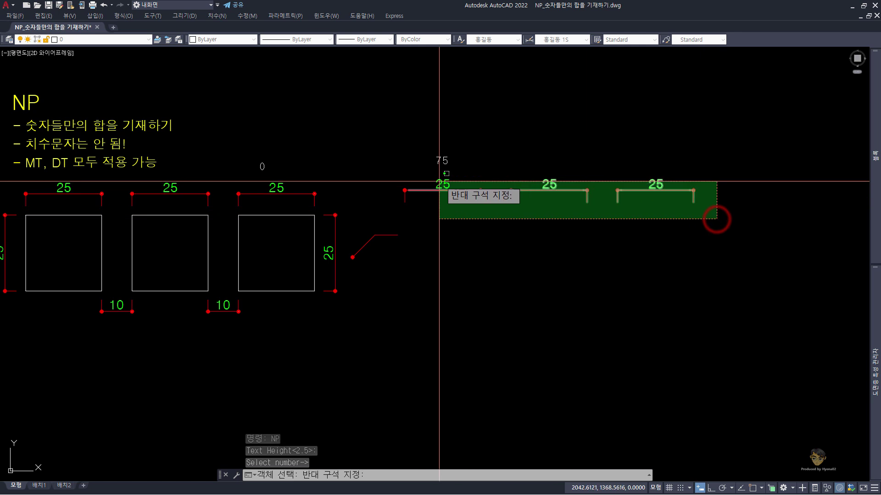
click(394, 179)
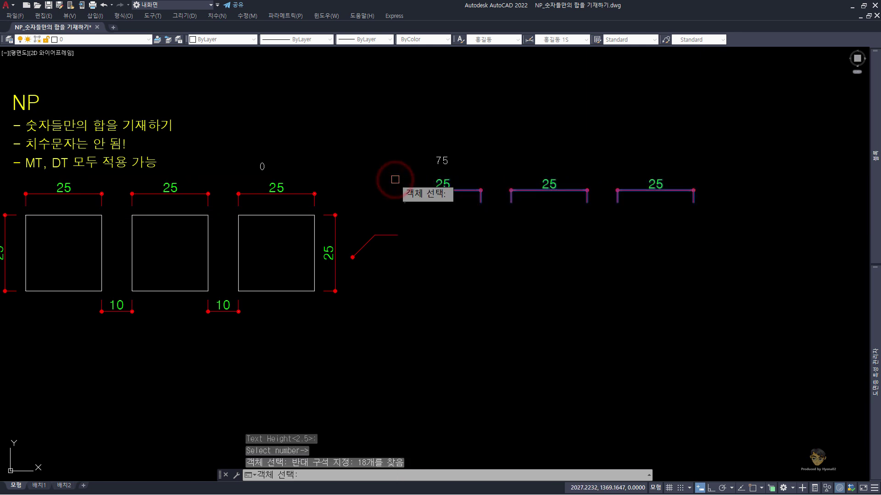
key(Return)
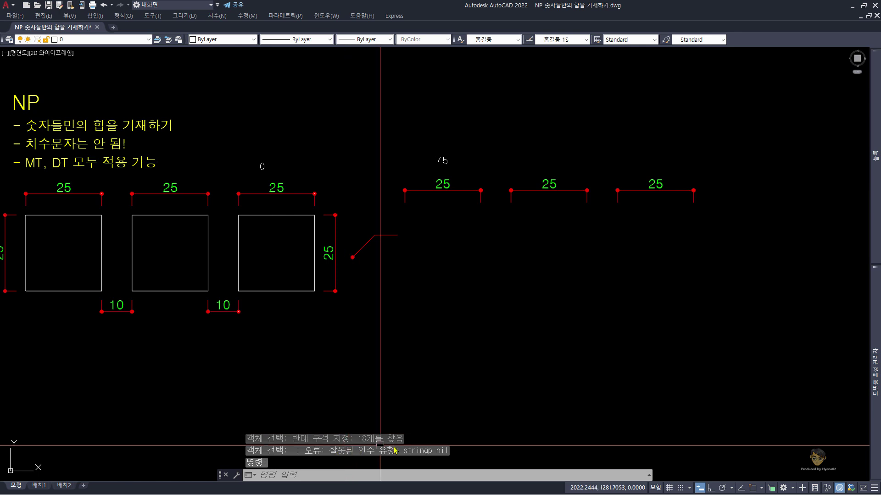
Pan and zoom in on the 75 total and 25 labels, cancelling the errored command.
middle_drag(165, 261, 205, 260)
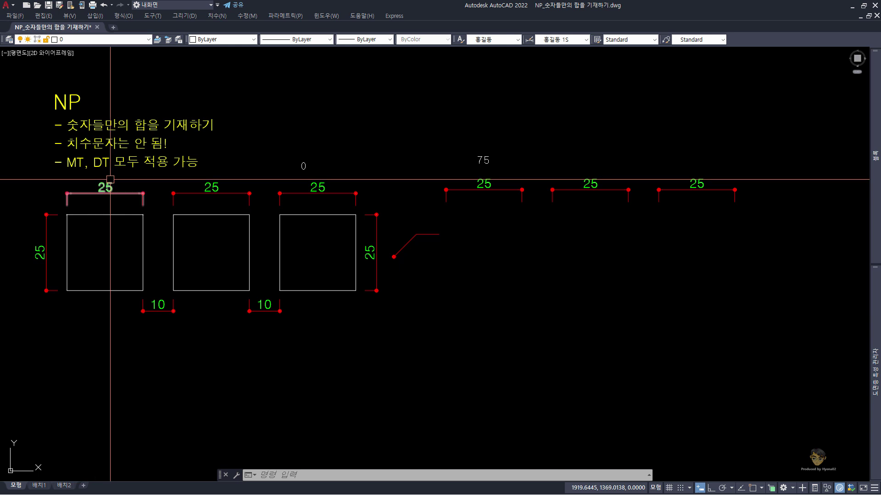
scroll(553, 170, up, 4)
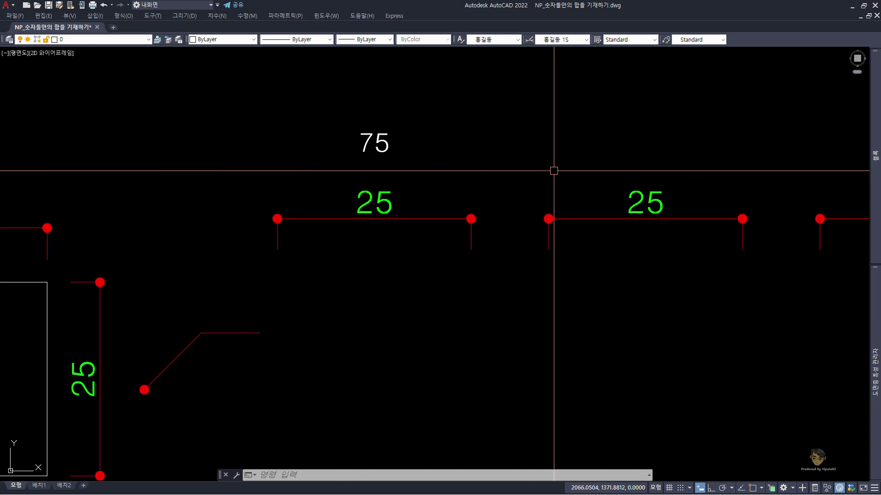
key(Escape)
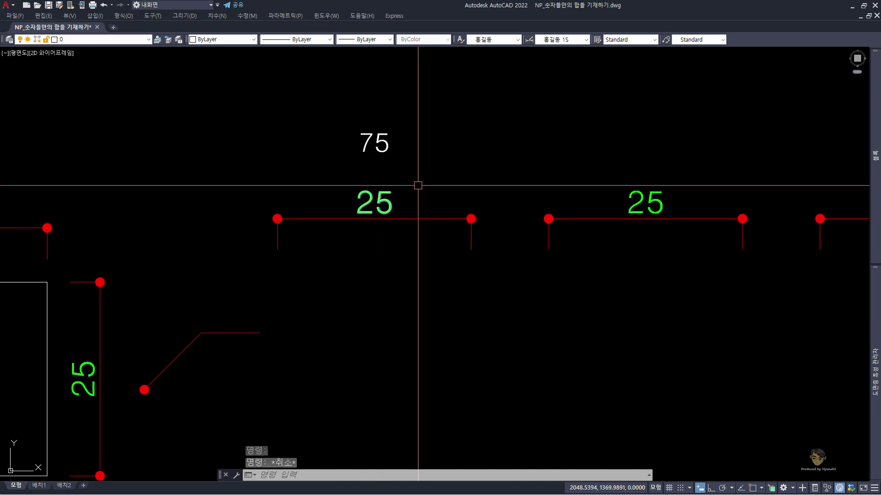
Check a 25 label is multiline text, then explode the three labels into single-line text.
click(386, 203)
double_click(387, 203)
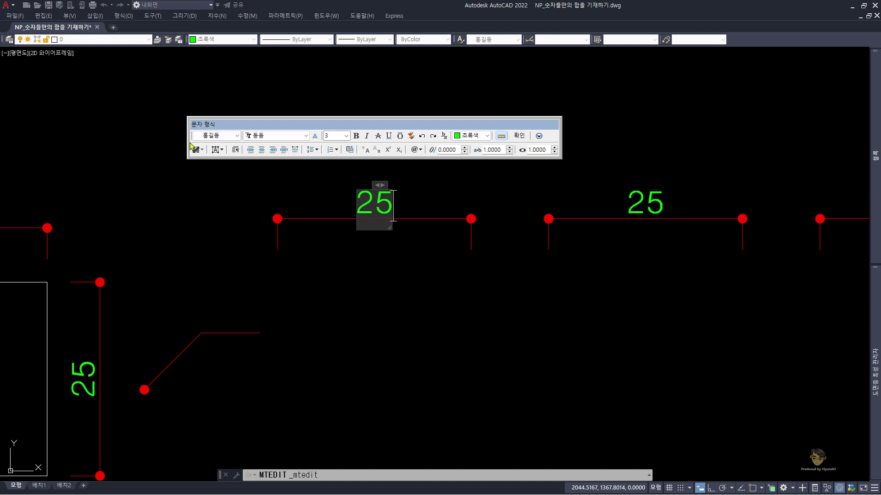
key(Escape)
scroll(344, 197, down, 2)
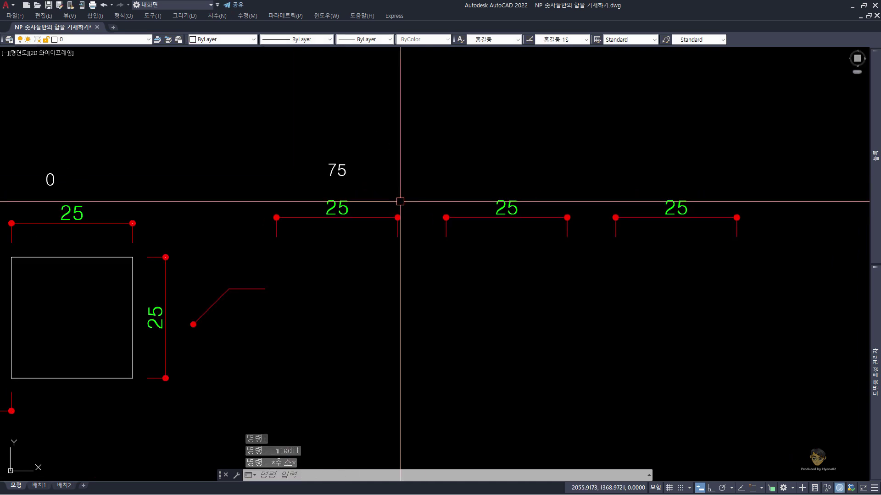
click(702, 202)
click(305, 196)
text(x)
key(Return)
Confirm the 25 label is now single-line text and start NP again.
click(341, 208)
double_click(341, 208)
key(Escape)
key(Escape)
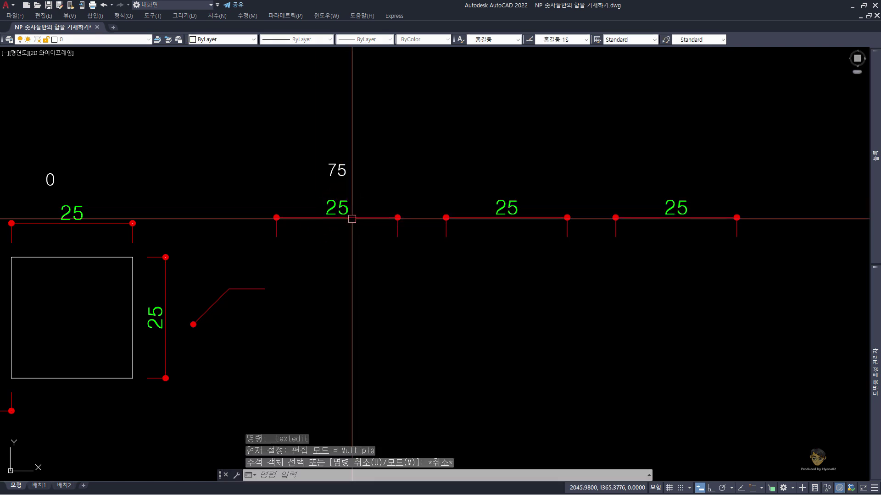
text(np)
key(Return)
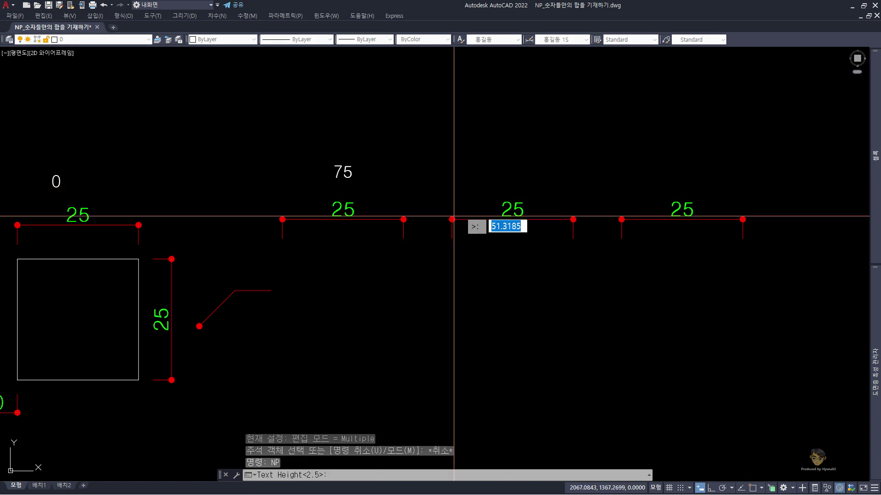
Sum the three single-line 25 labels at 2.5 height, placing 75 below the first 25.
key(Return)
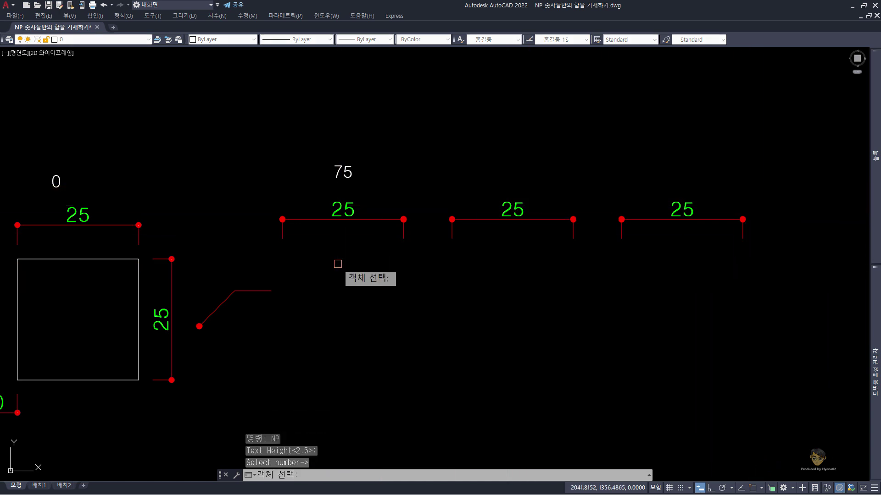
click(717, 200)
click(311, 211)
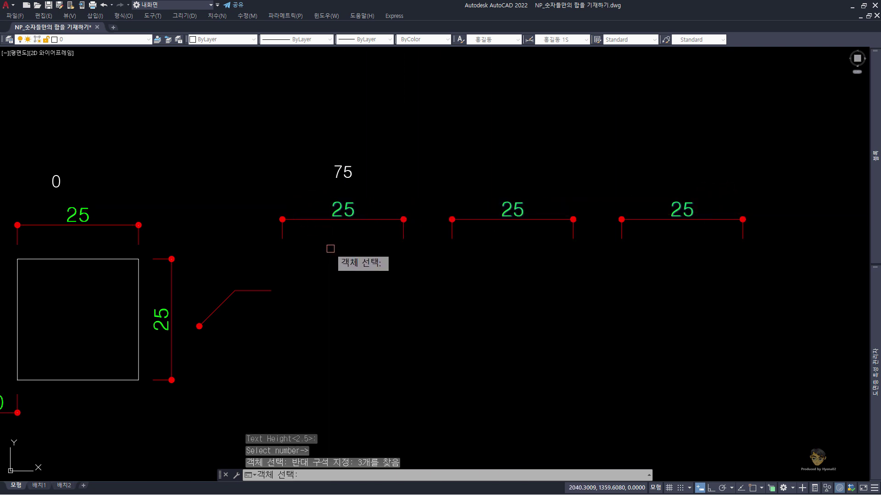
key(Return)
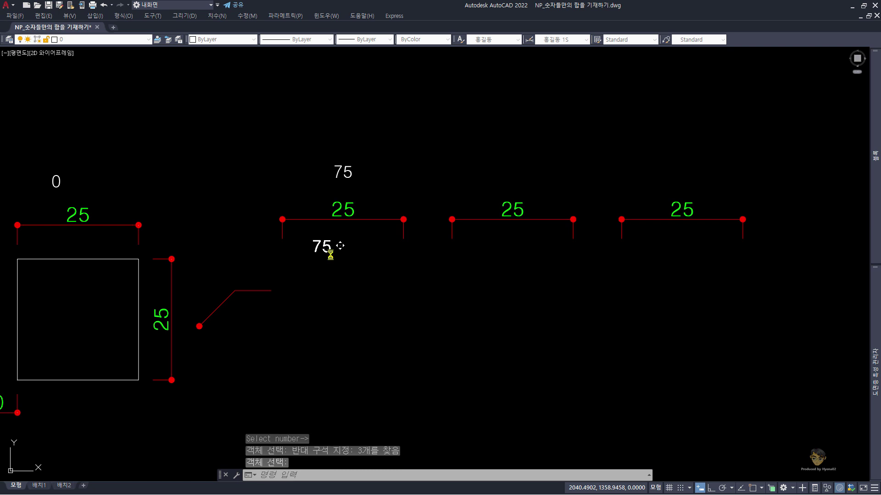
click(349, 268)
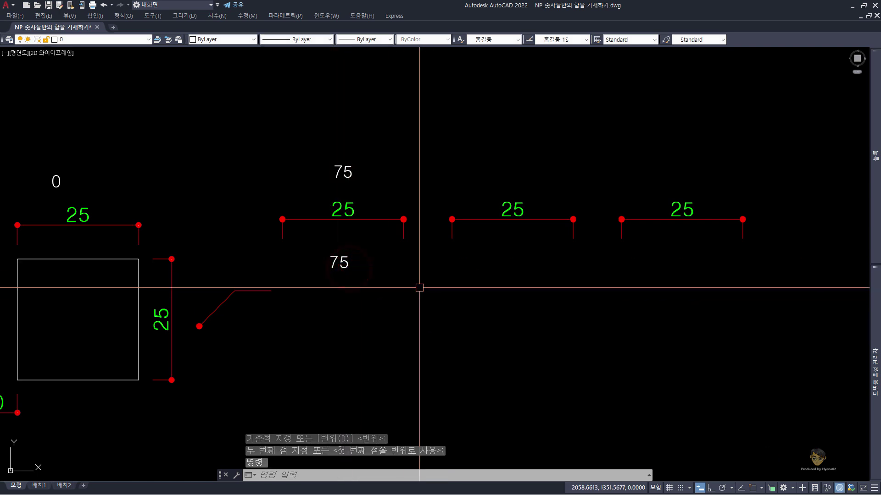
scroll(402, 276, down, 3)
middle_drag(364, 291, 495, 283)
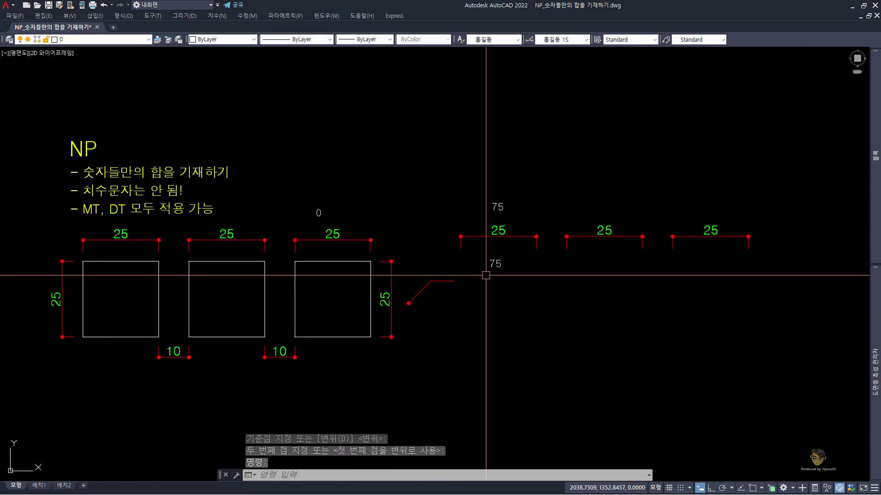
Crossing-select the three rectangles with their dimensions and explode them with X.
middle_drag(389, 299, 459, 283)
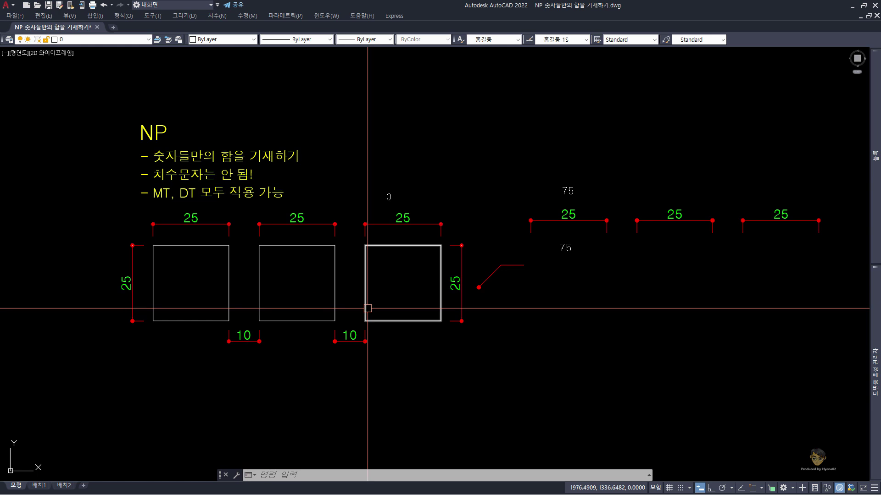
click(470, 375)
click(104, 213)
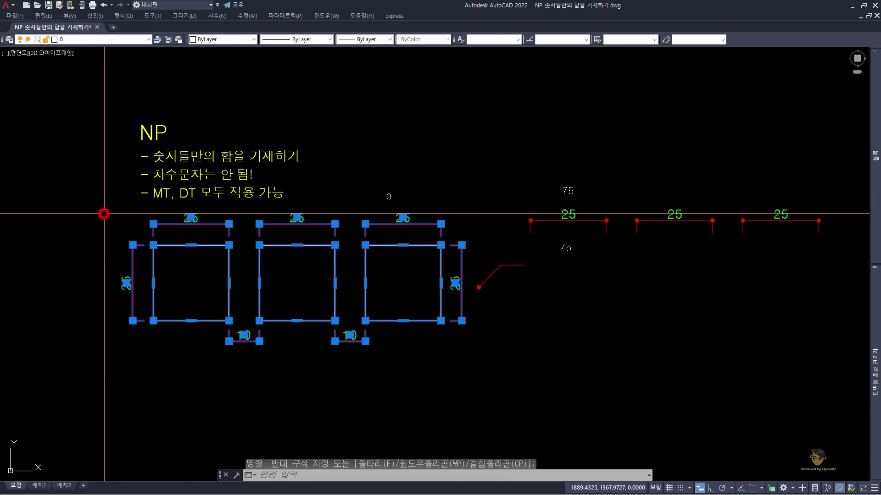
text(X)
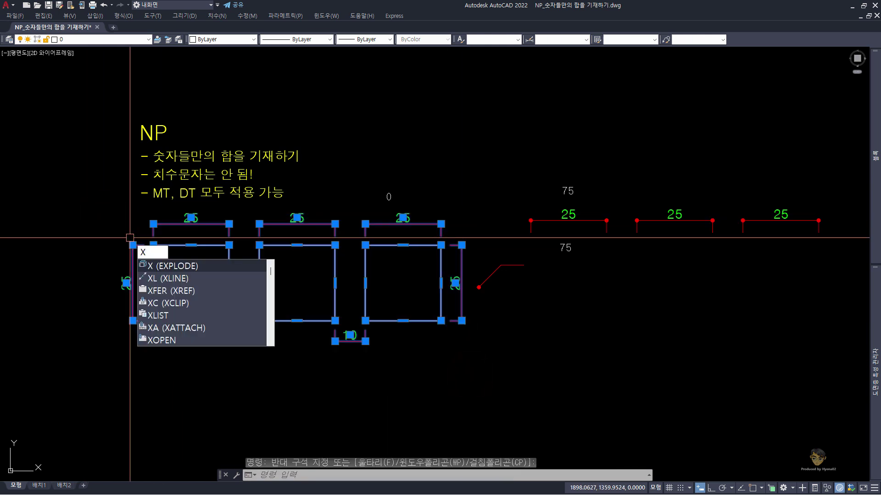
key(Return)
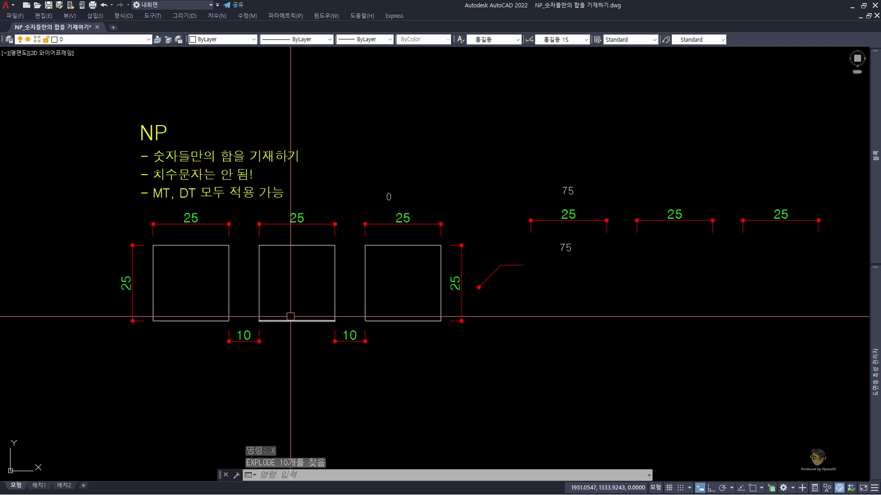
text(np)
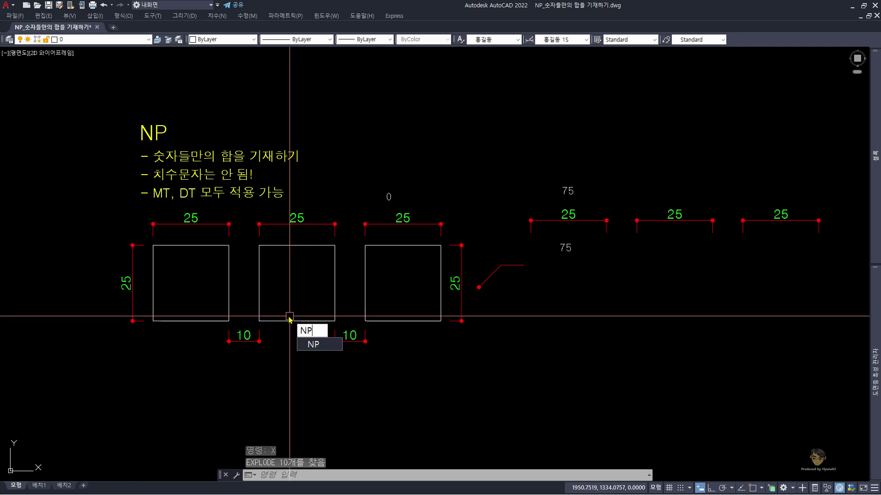
key(Return)
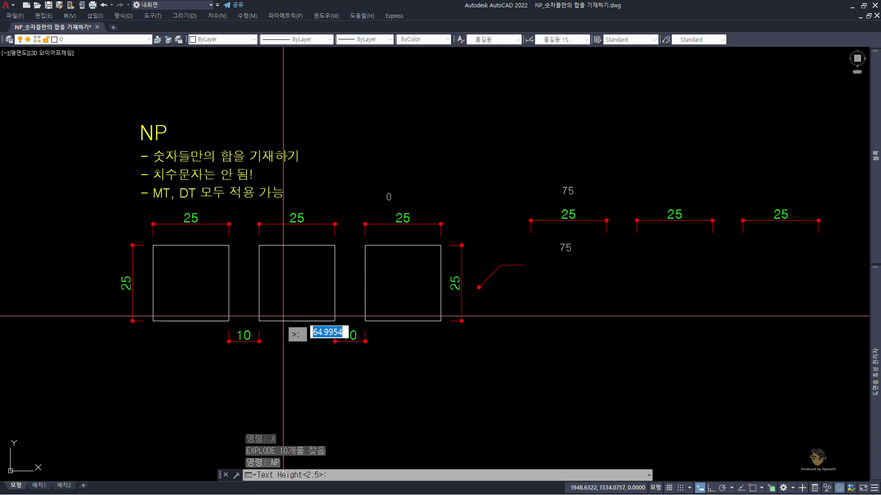
text(5)
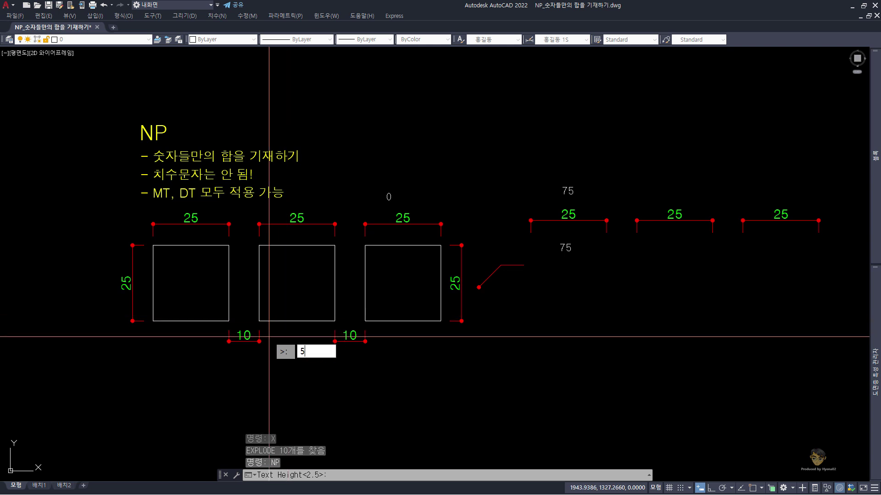
key(Return)
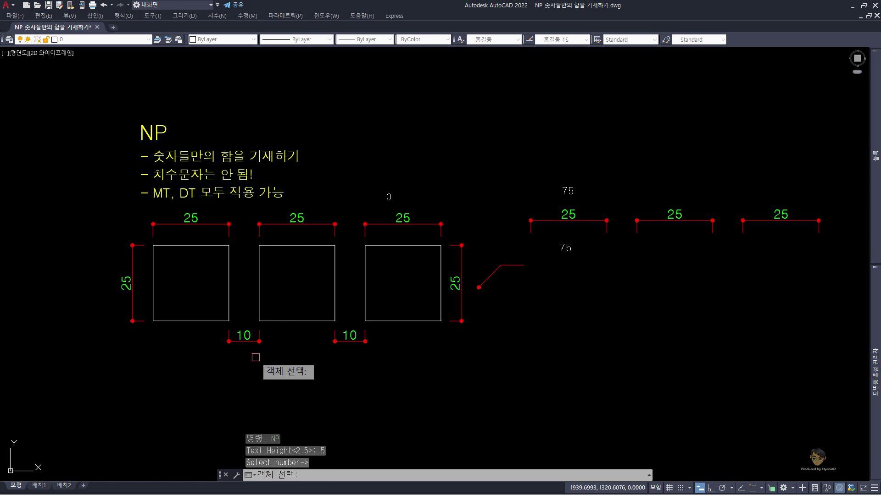
click(195, 212)
key(Return)
click(195, 213)
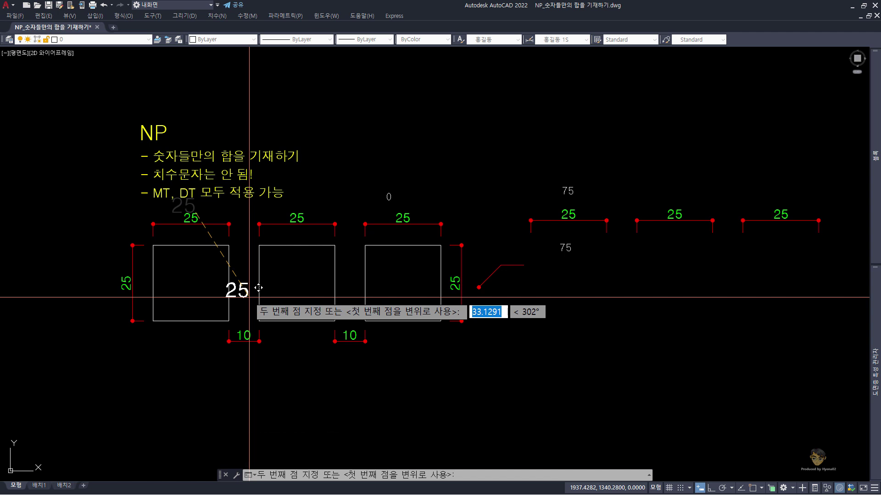
key(Escape)
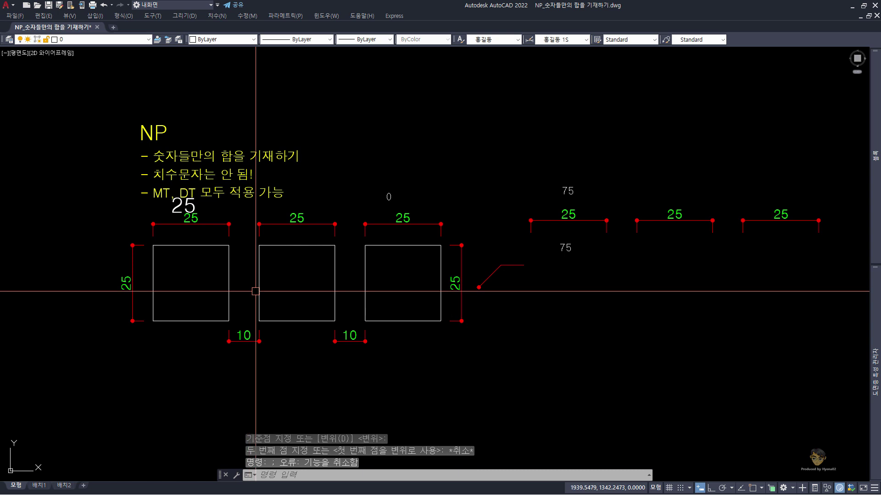
text(e)
key(Return)
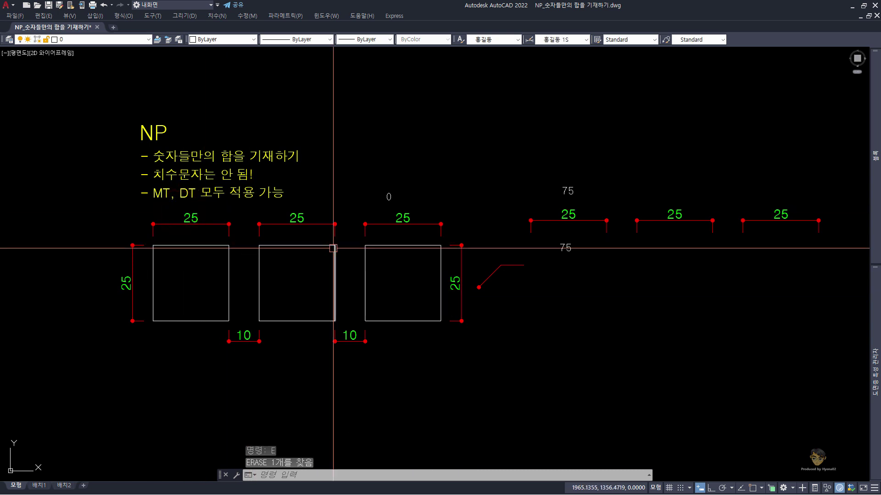
Run NP at text height 5 and window-select the three top 25 numbers.
text(np)
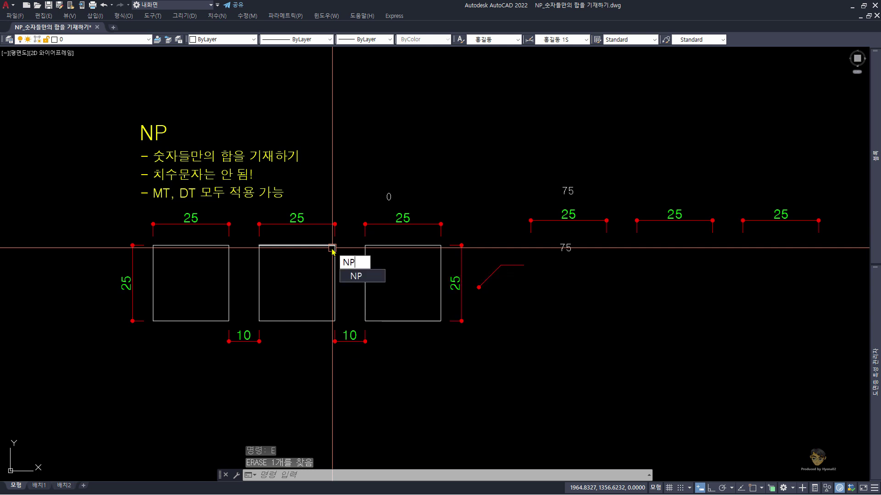
key(Return)
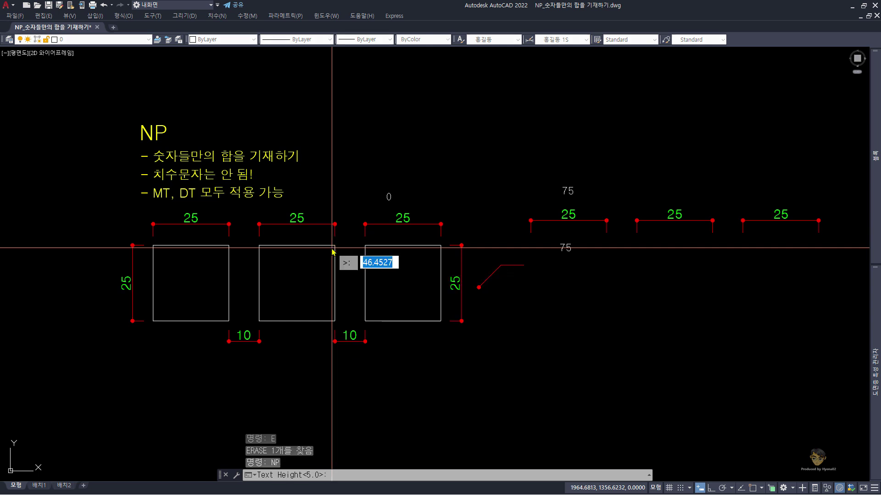
key(Return)
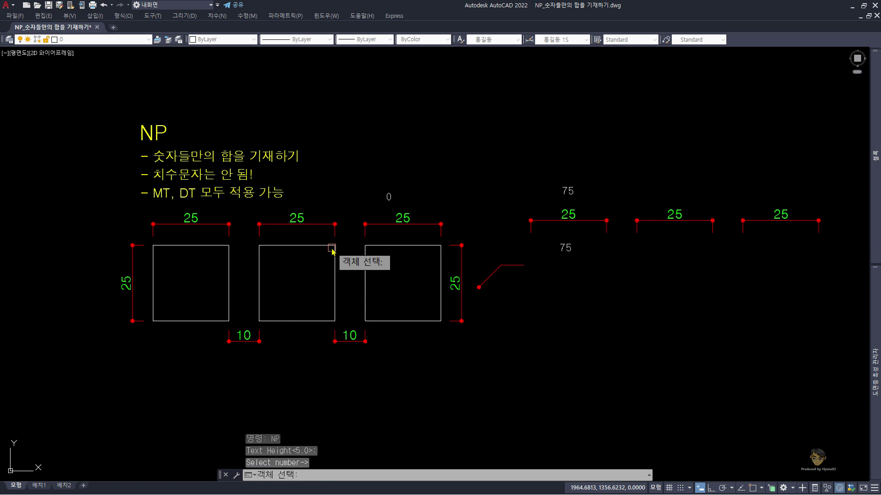
click(432, 213)
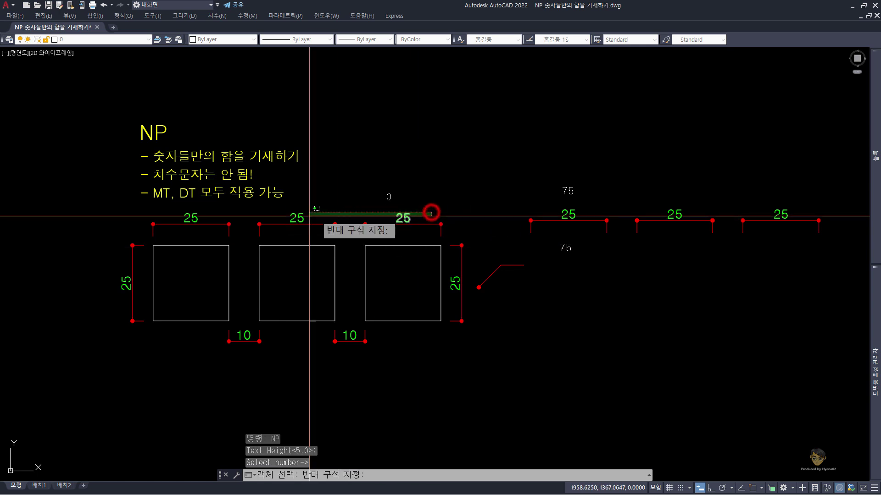
click(191, 211)
Add both side 25s and both 10s, then place the 145 total below the left rectangle.
click(124, 283)
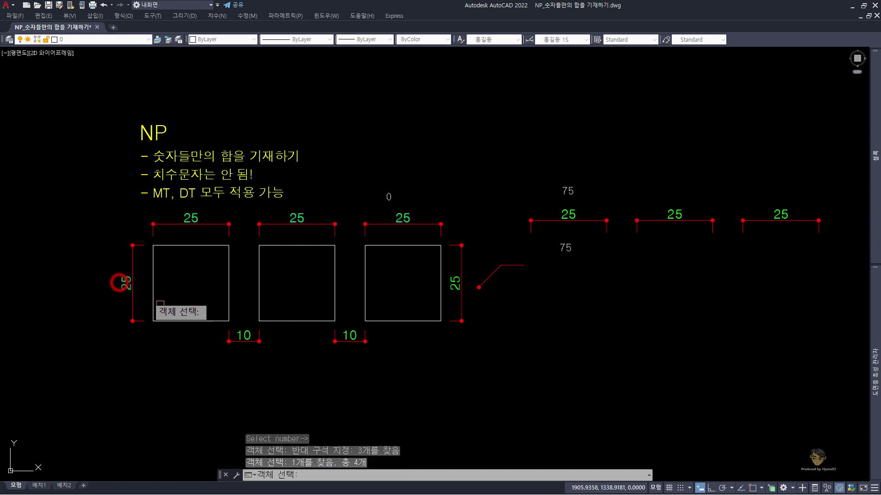
click(246, 330)
click(351, 334)
click(451, 286)
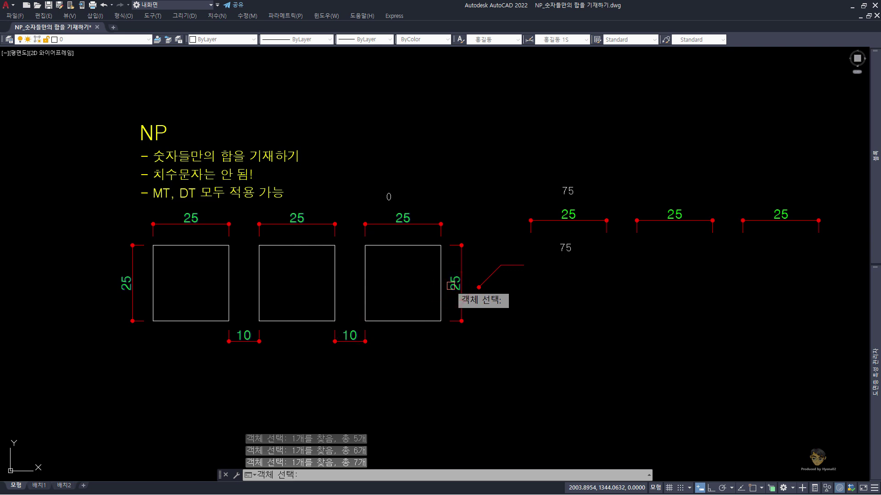
key(Return)
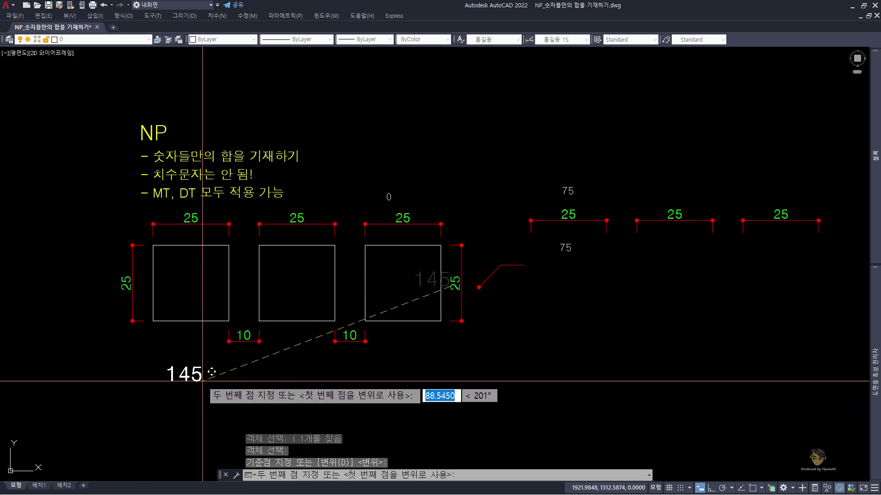
click(217, 370)
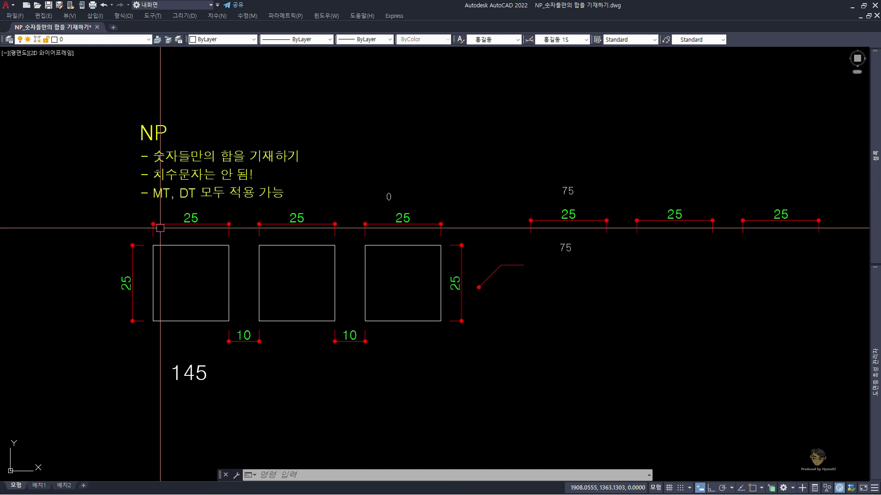
click(213, 223)
key(Escape)
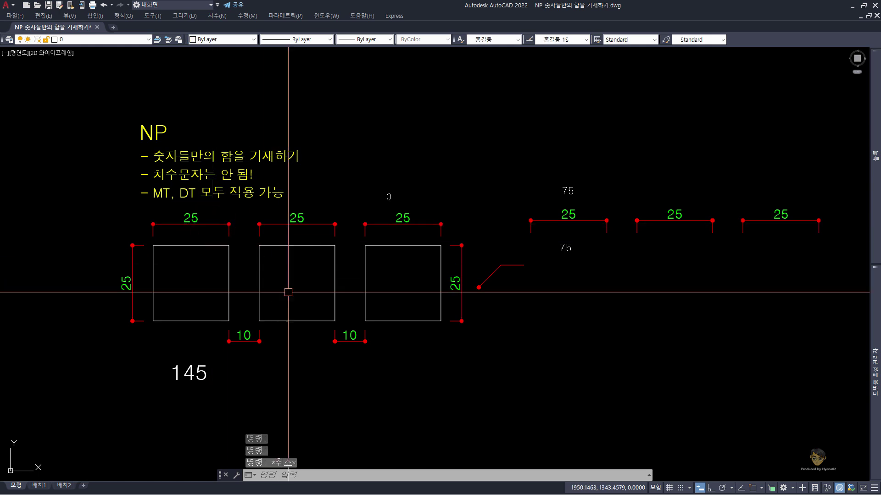